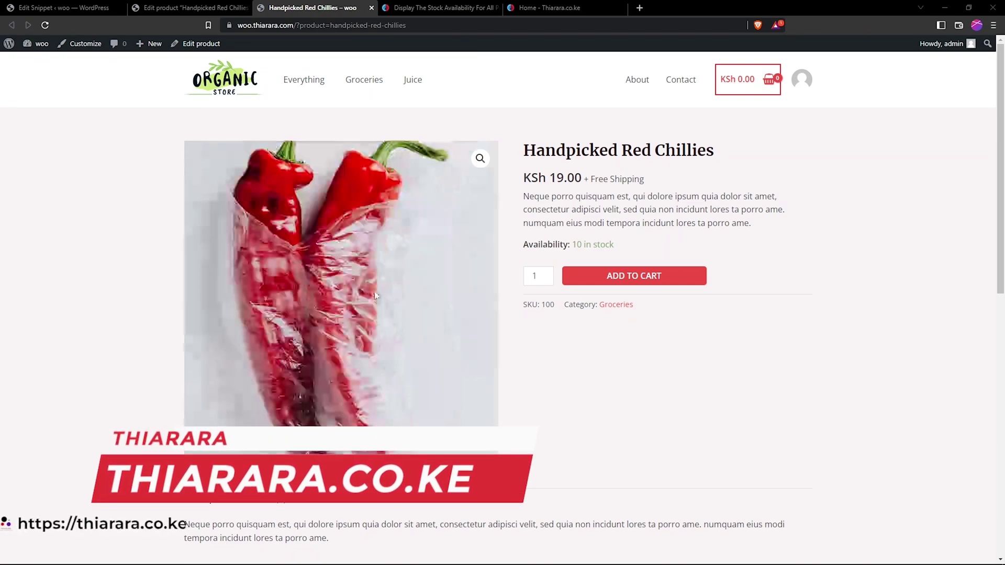
Highlight the '10 in stock' availability text on the Handpicked Red Chillies product page.
left_click_drag(633, 249, 525, 248)
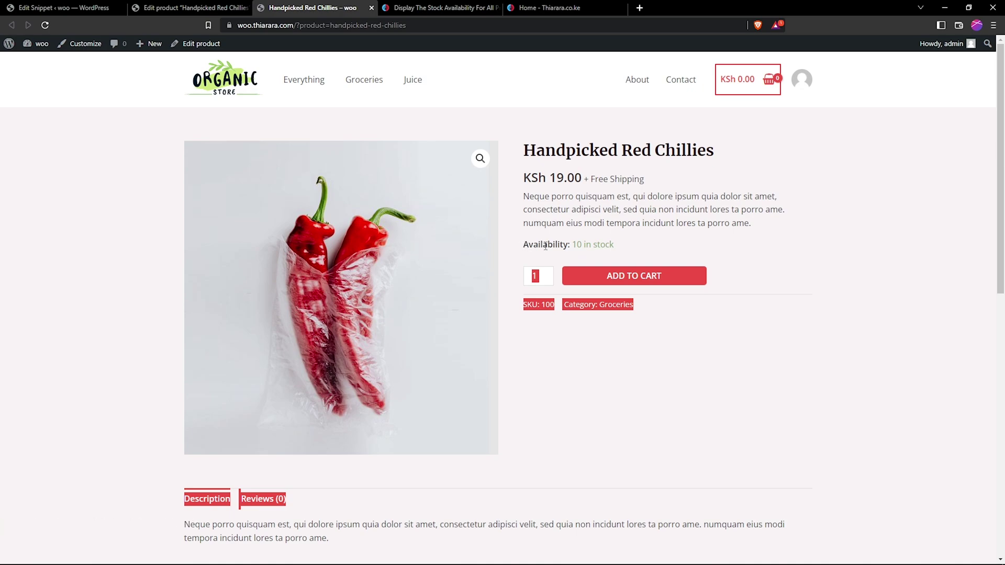
left_click(636, 253)
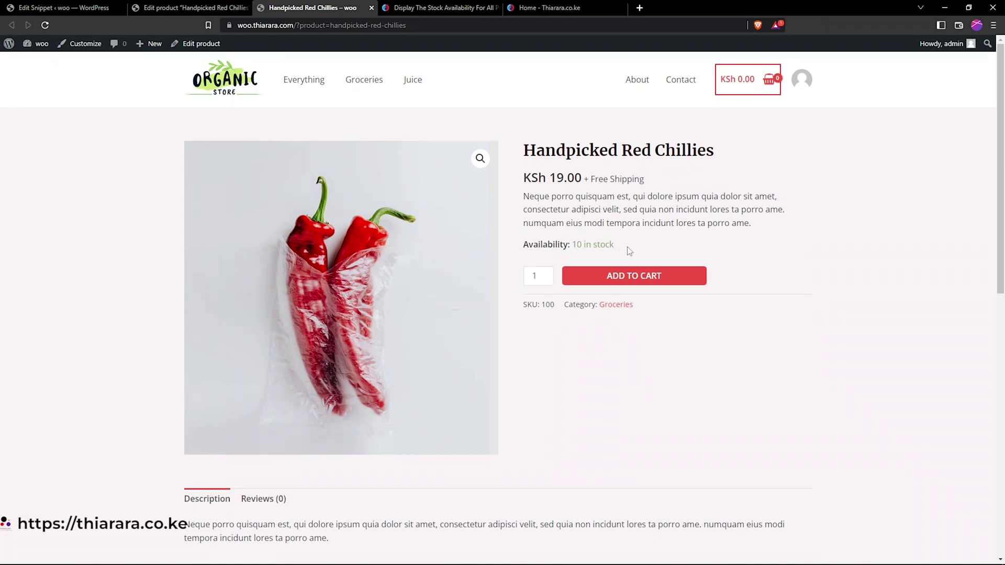
left_click_drag(626, 247, 578, 242)
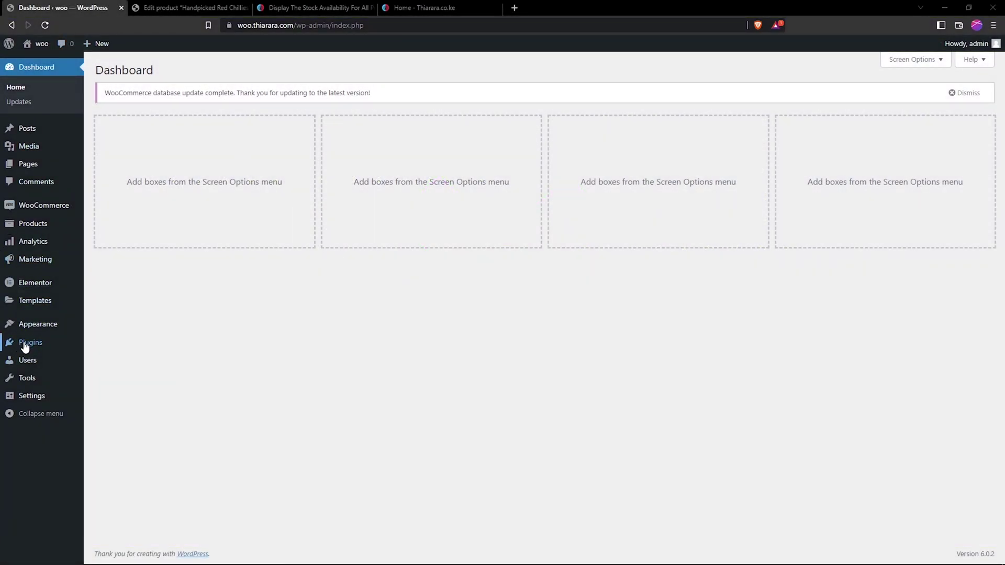
Find the Code Snippets plugin under Plugins > Add New, install it and activate it.
mouse_move(42, 351)
left_click(111, 360)
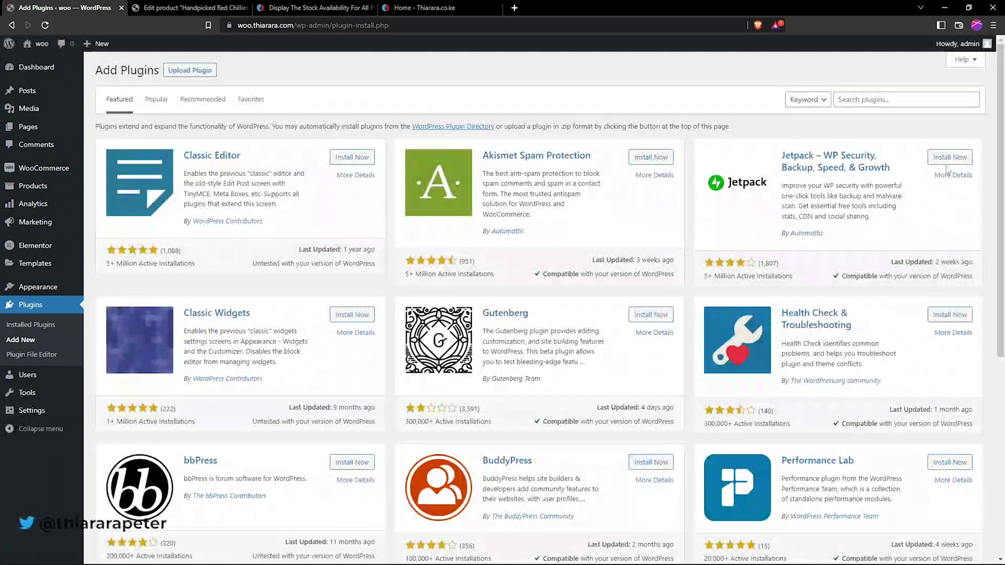
left_click(883, 100)
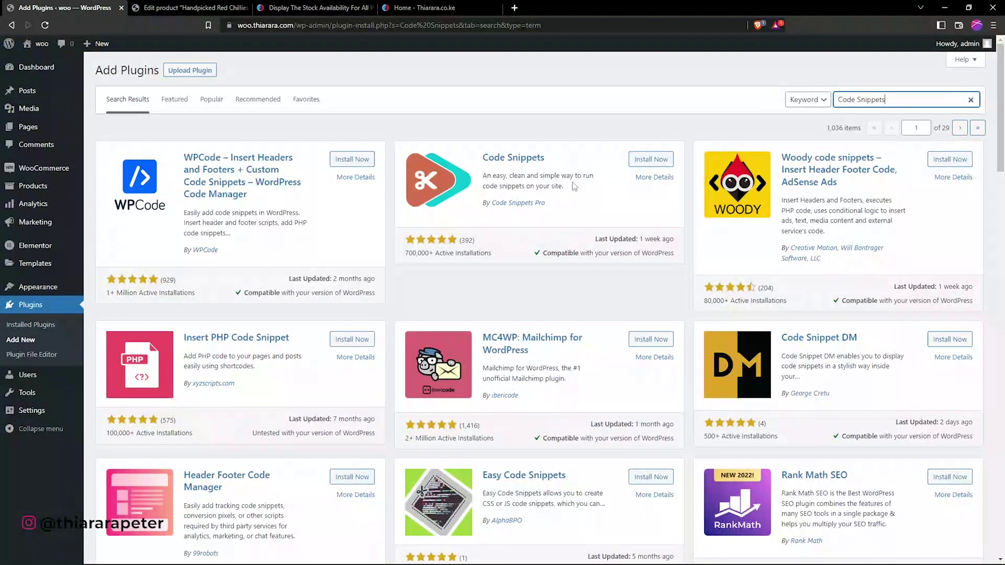
left_click(645, 159)
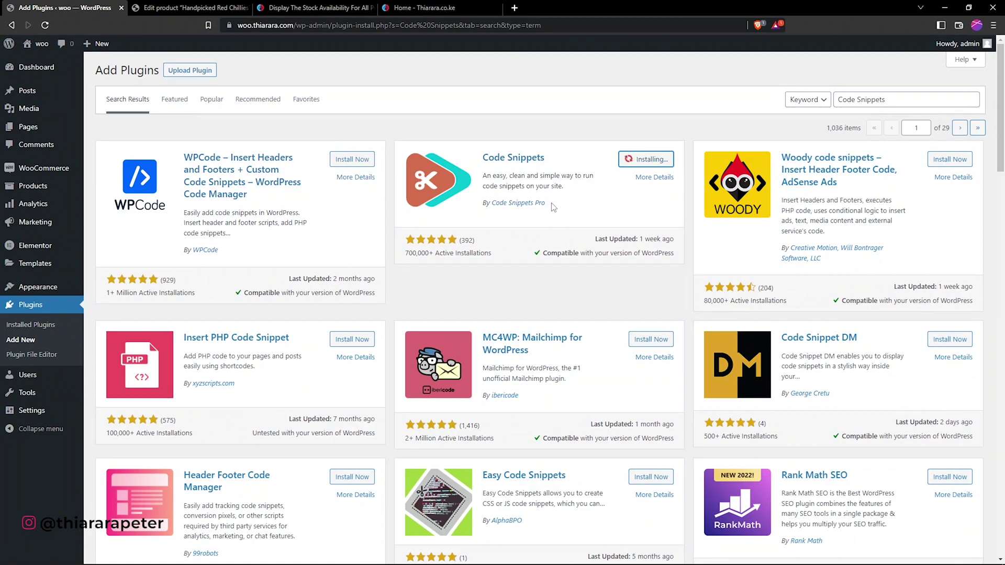
left_click_drag(545, 203, 509, 205)
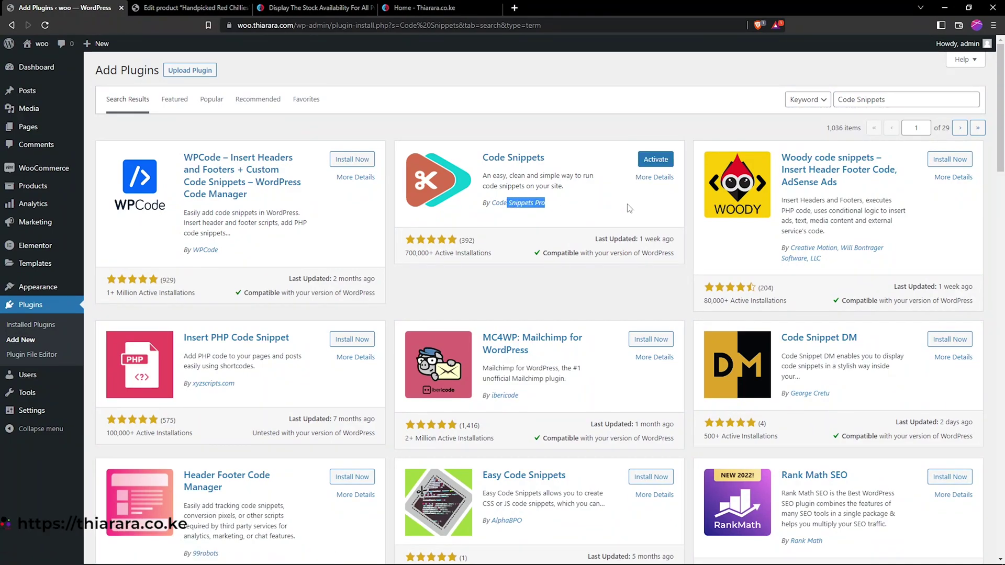
left_click(655, 165)
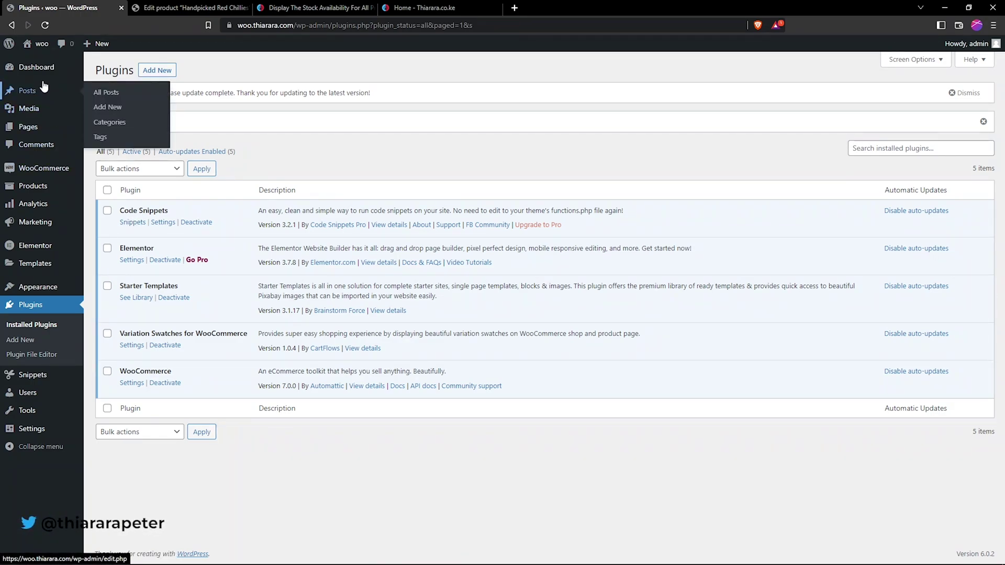
Choose Add New under Snippets in the admin sidebar to get a blank snippet form.
mouse_move(27, 379)
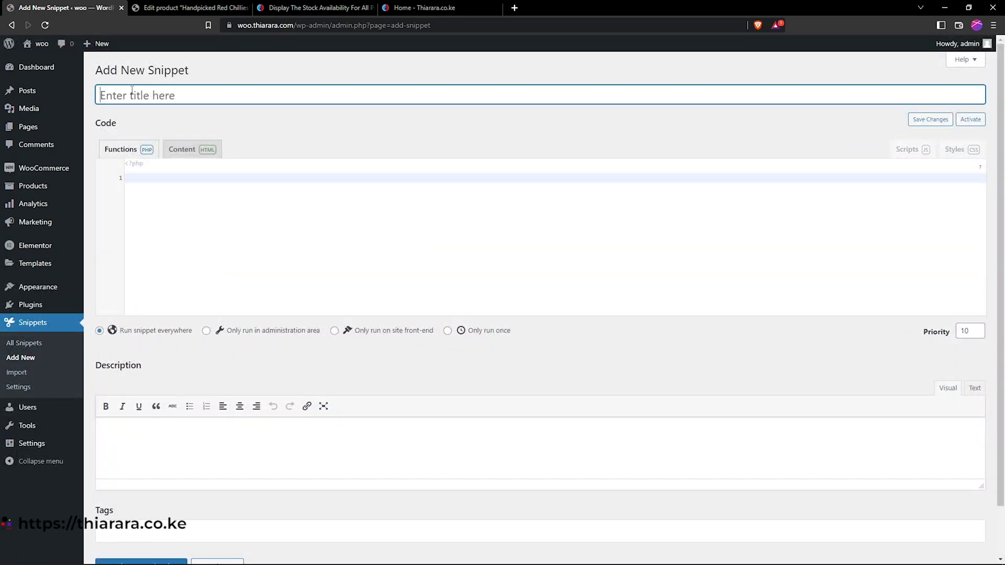
Title the snippet 'Display the stock availability for all product', copied from the article heading.
left_click(132, 95)
left_click(315, 8)
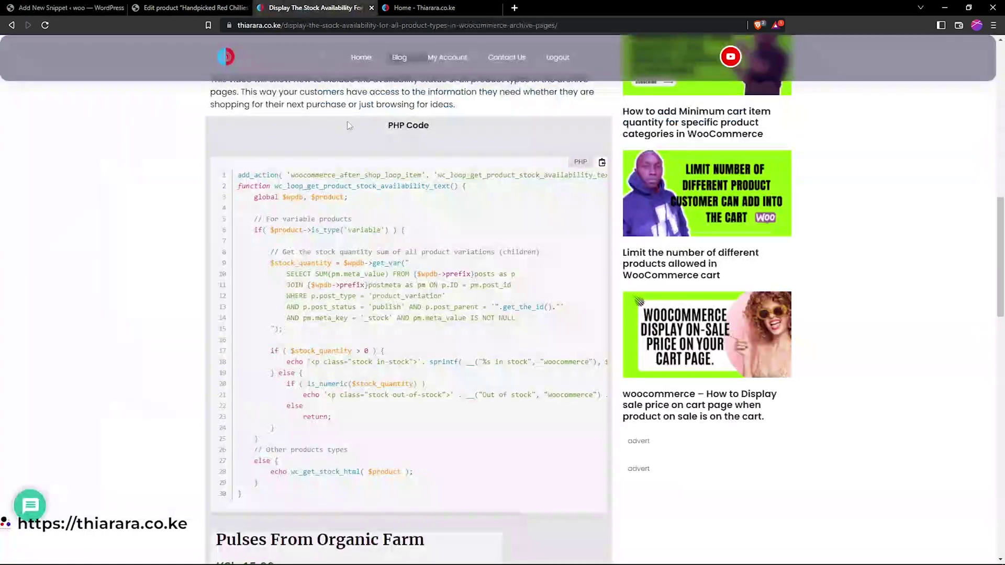
scroll(365, 166, "up", 10)
scroll(365, 166, "up", 3)
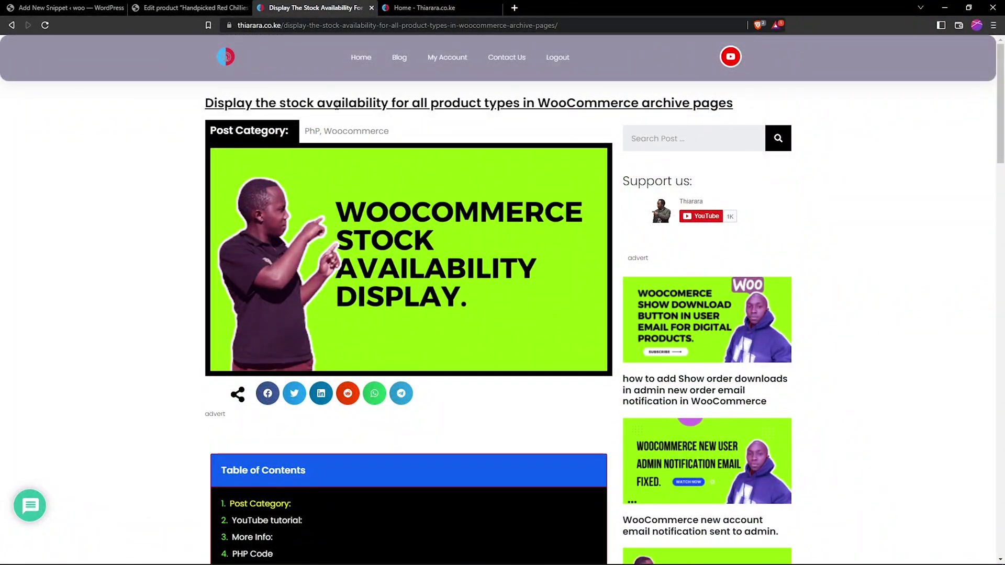
left_click_drag(205, 103, 480, 105)
key("ctrl+c")
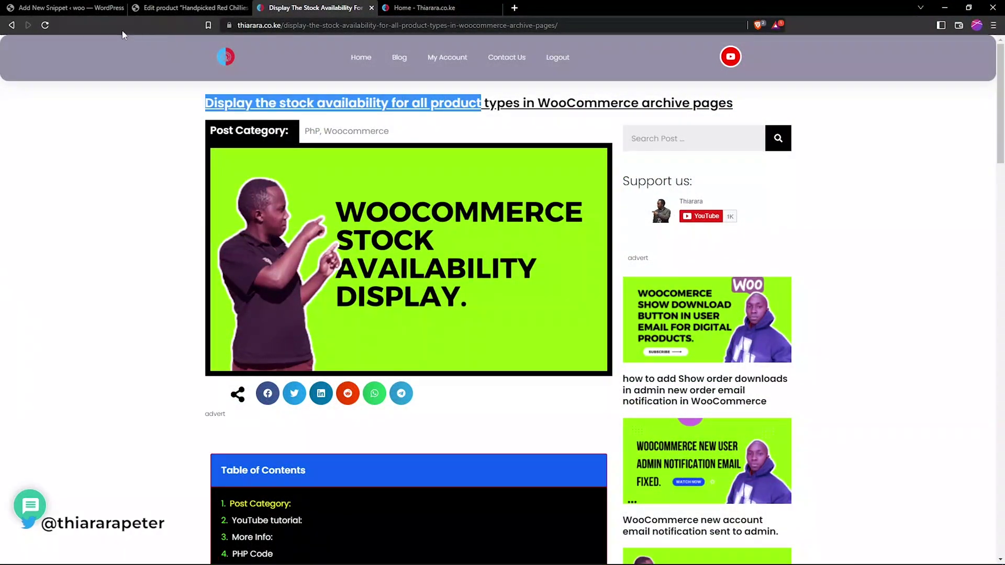
left_click(54, 7)
right_click(140, 98)
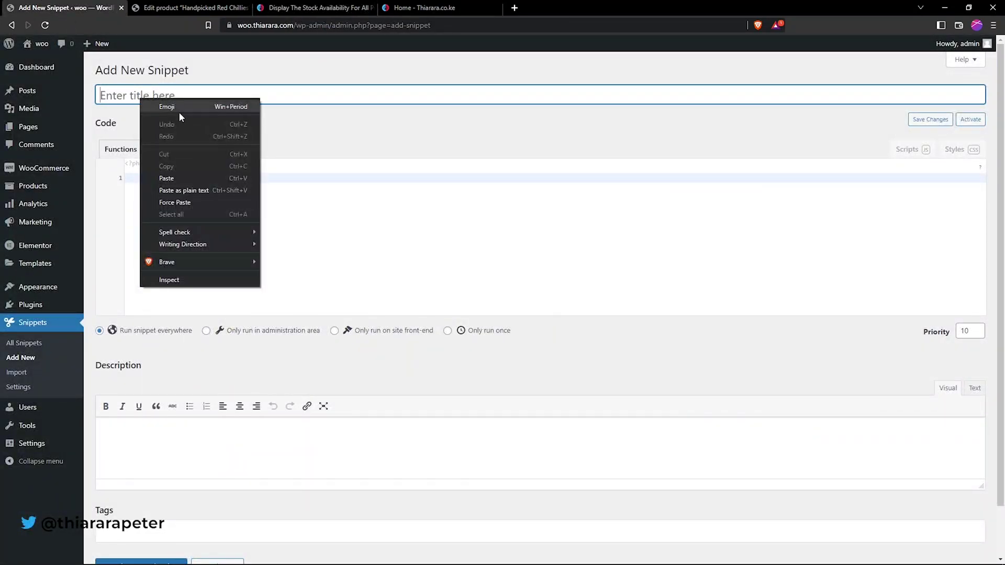
left_click(180, 175)
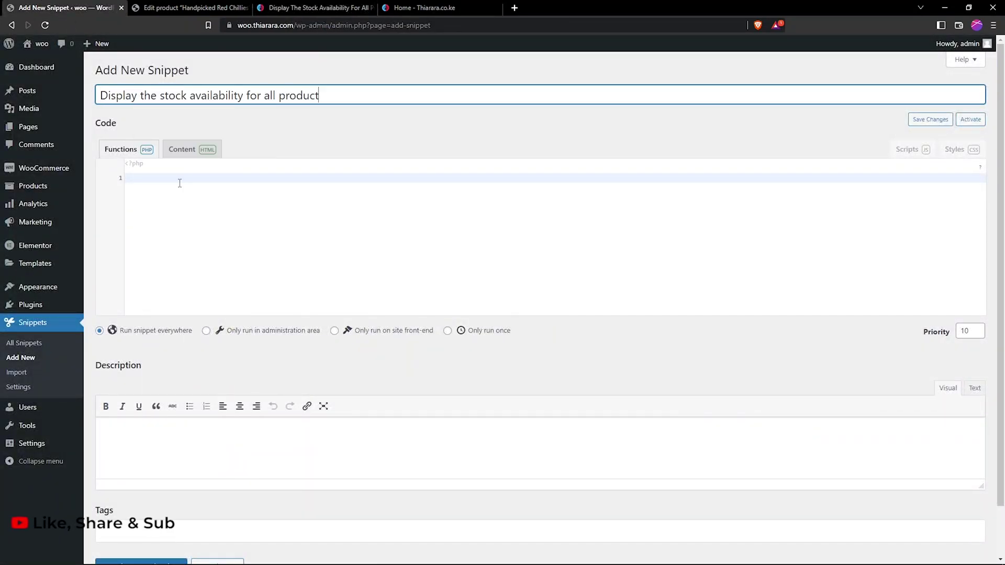
Paste the article's stock-availability PHP code into the snippet's code area.
left_click(181, 179)
left_click(292, 9)
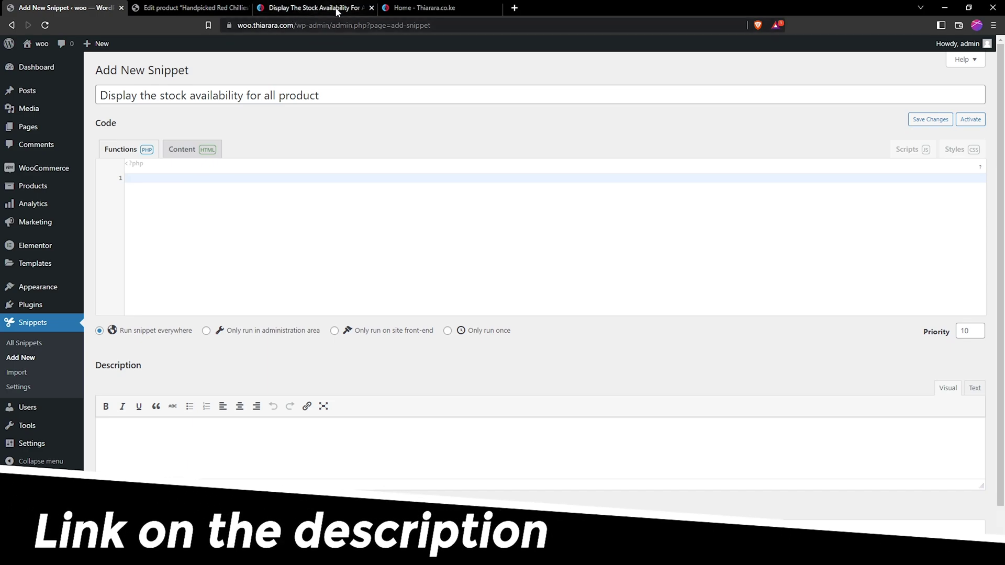
scroll(351, 182, "down", 3)
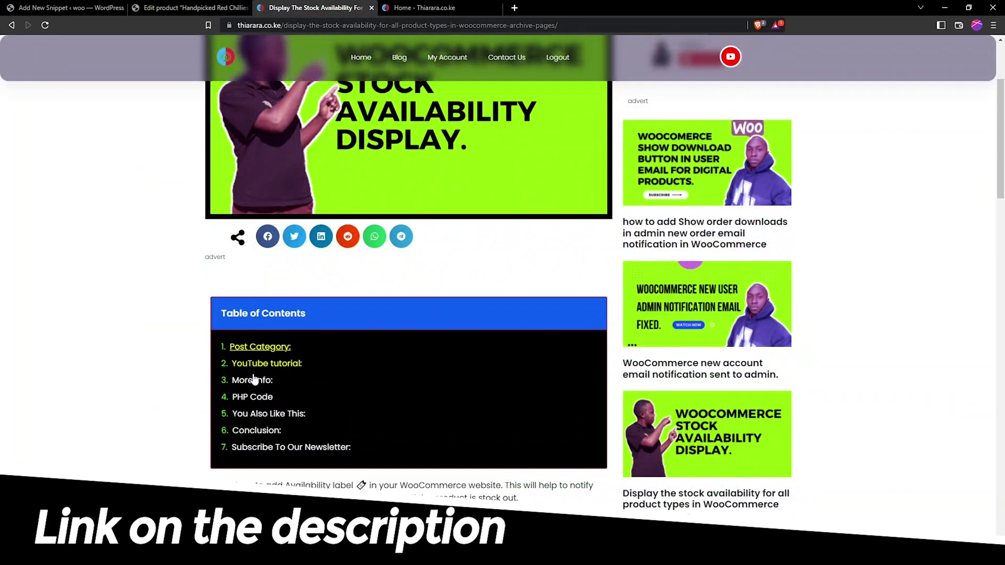
scroll(252, 403, "down", 4)
scroll(268, 250, "down", 7)
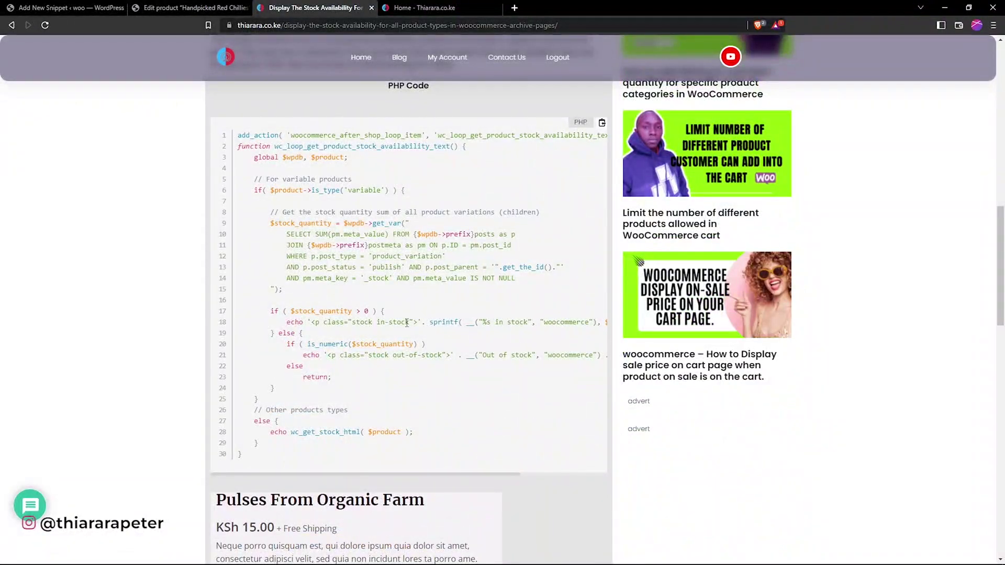
scroll(533, 254, "up", 1)
left_click(602, 176)
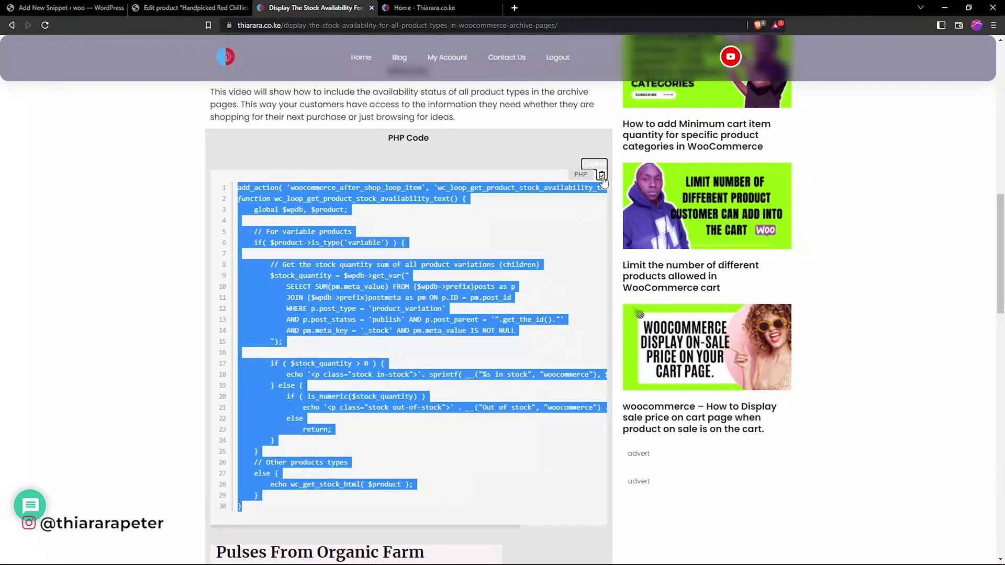
left_click(65, 7)
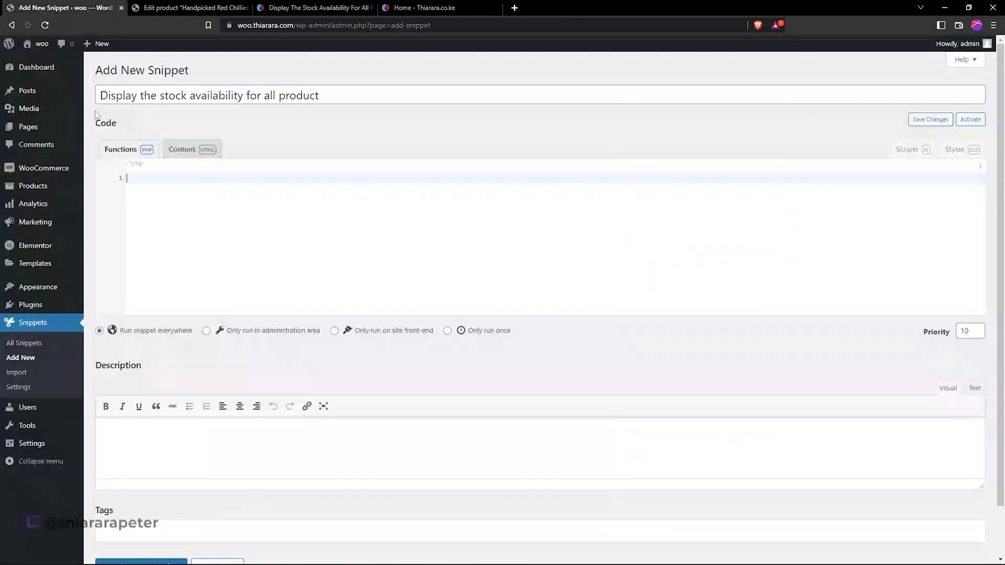
right_click(135, 190)
left_click(165, 252)
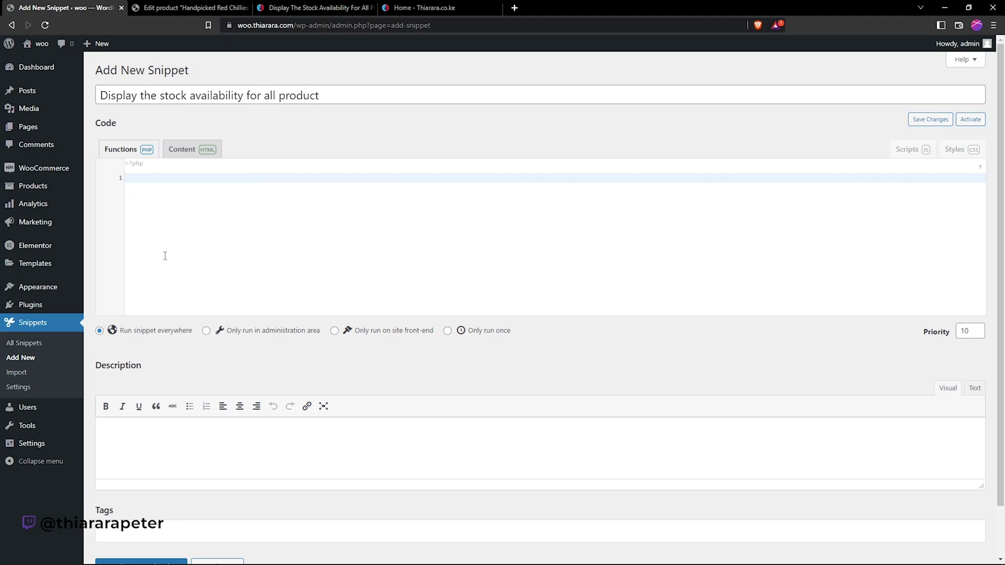
Save and activate the snippet, then return to the chillies product editor.
scroll(174, 257, "down", 4)
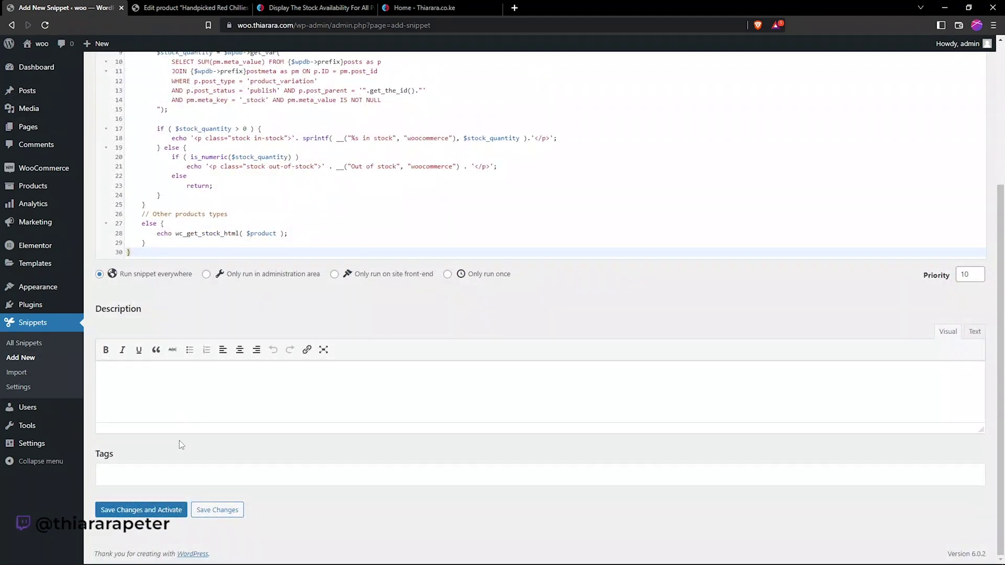
left_click(137, 515)
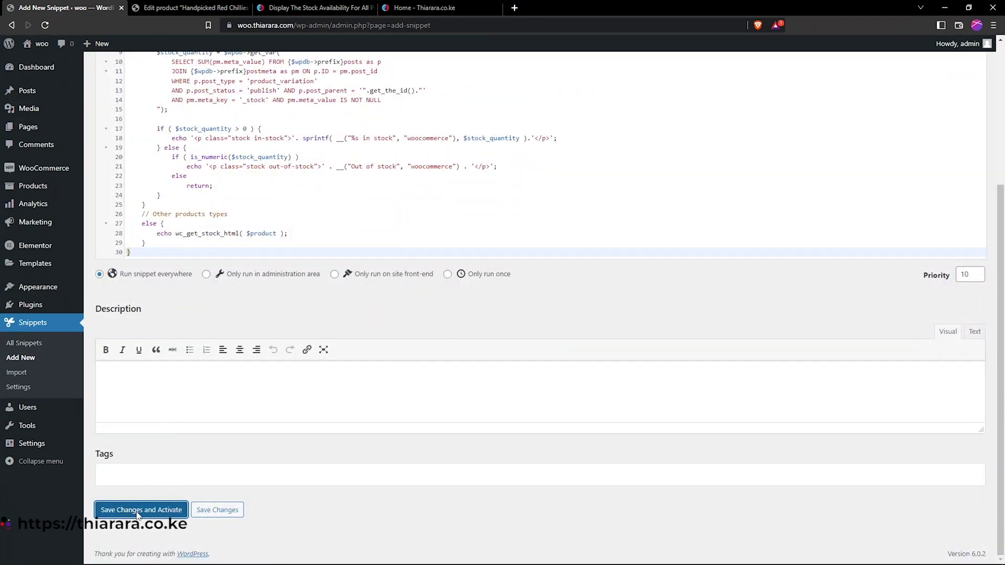
left_click(188, 7)
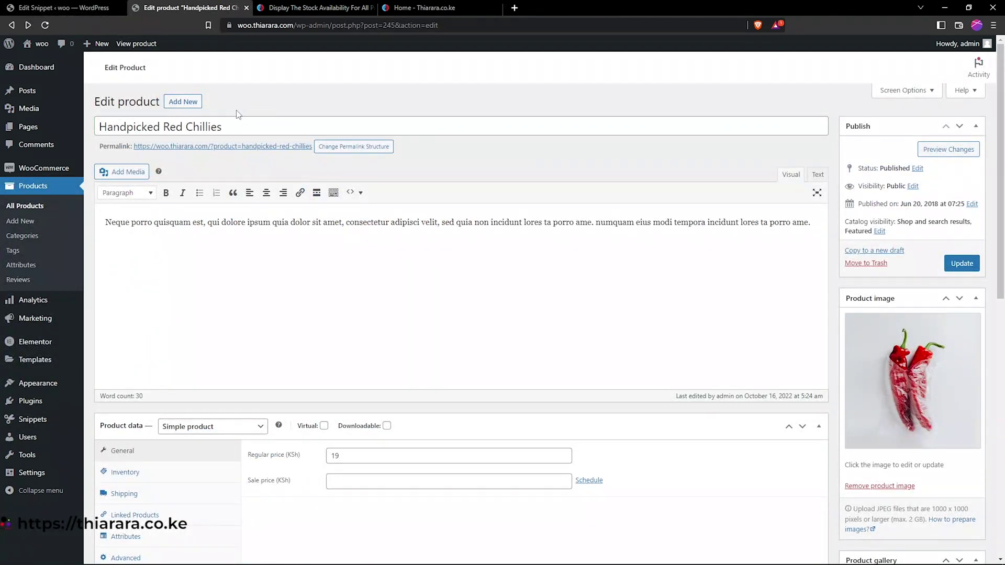
Open the dashboard in a new tab and visit the shop's front end.
left_click(25, 208)
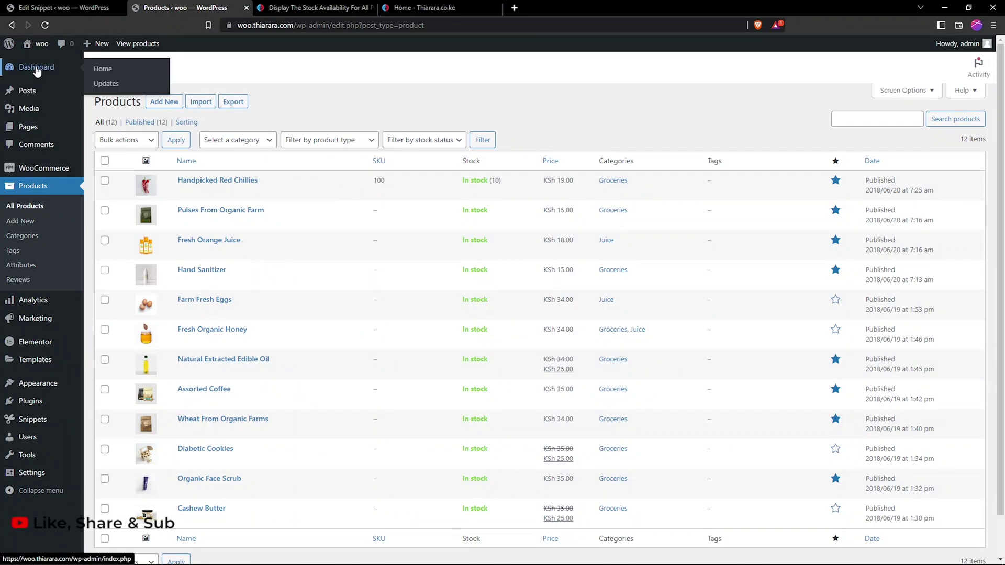
right_click(99, 68)
left_click(143, 71)
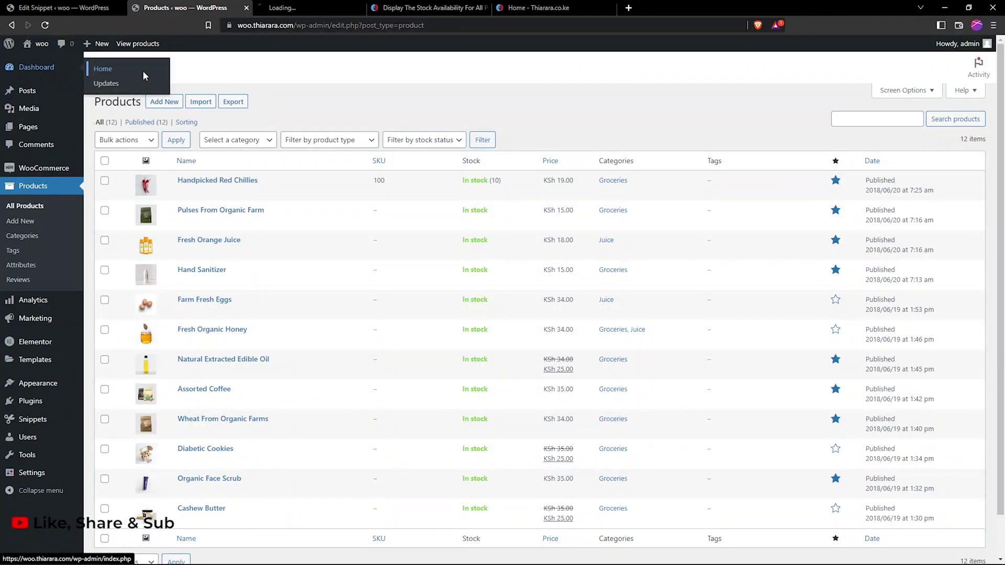
left_click(294, 8)
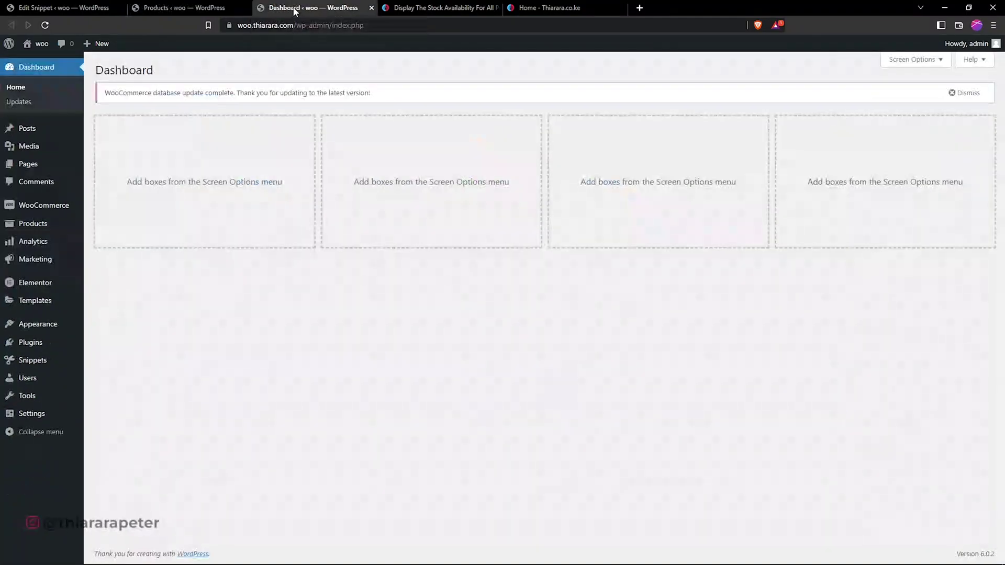
left_click(41, 46)
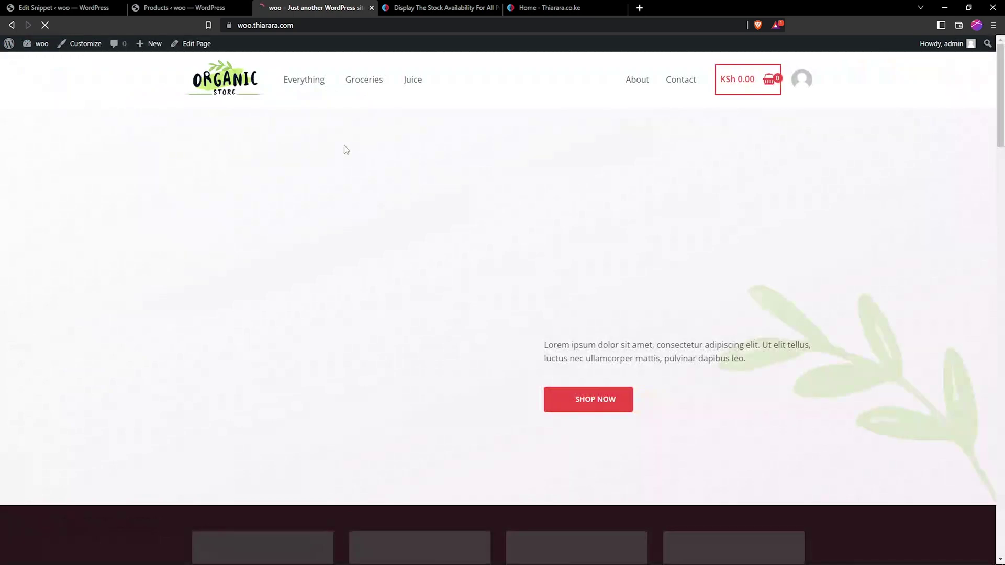
scroll(532, 244, "down", 5)
scroll(532, 243, "down", 4)
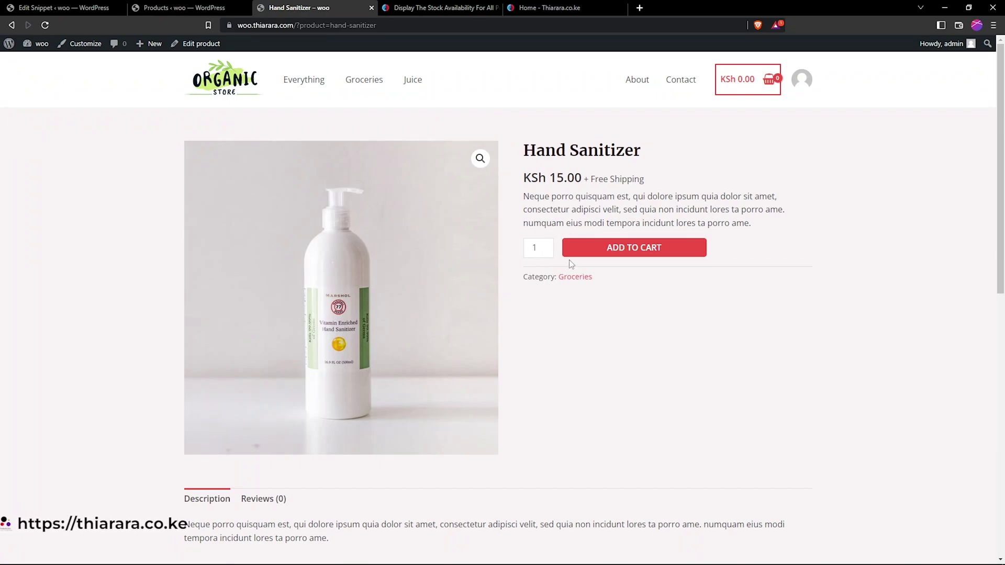
From the store home page, open Handpicked Red Chillies and highlight its '10 in stock' availability.
left_click(11, 25)
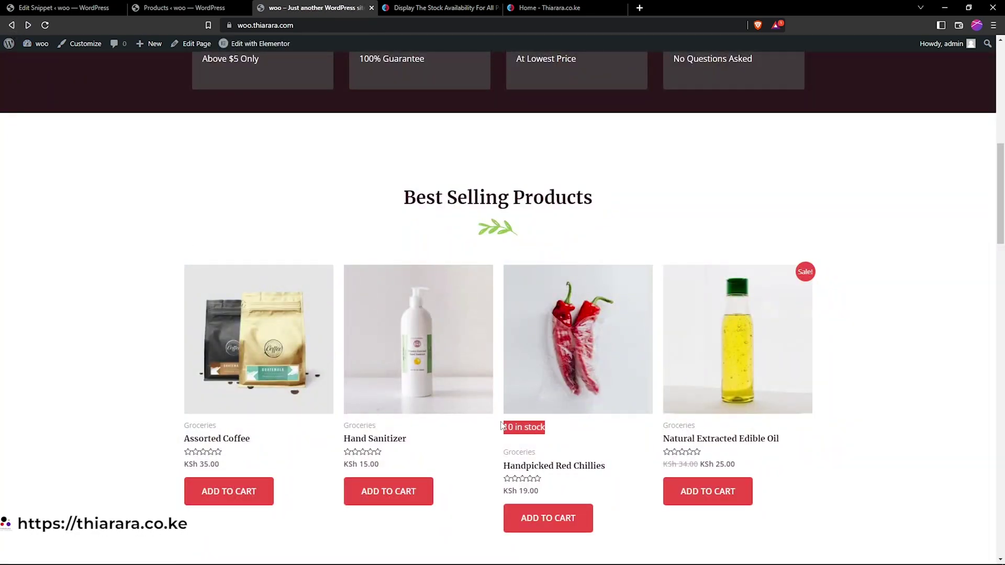
left_click(560, 430)
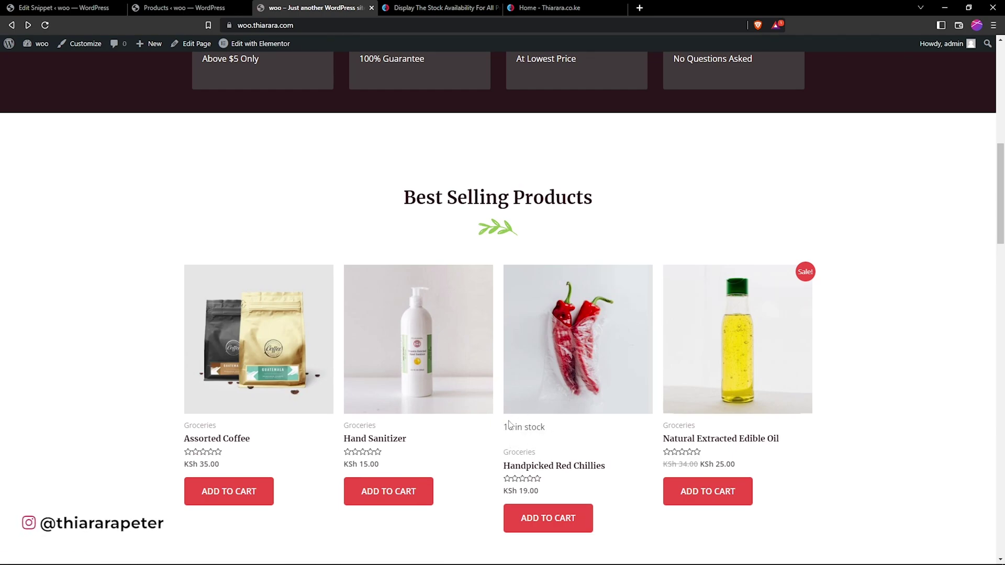
left_click(541, 471)
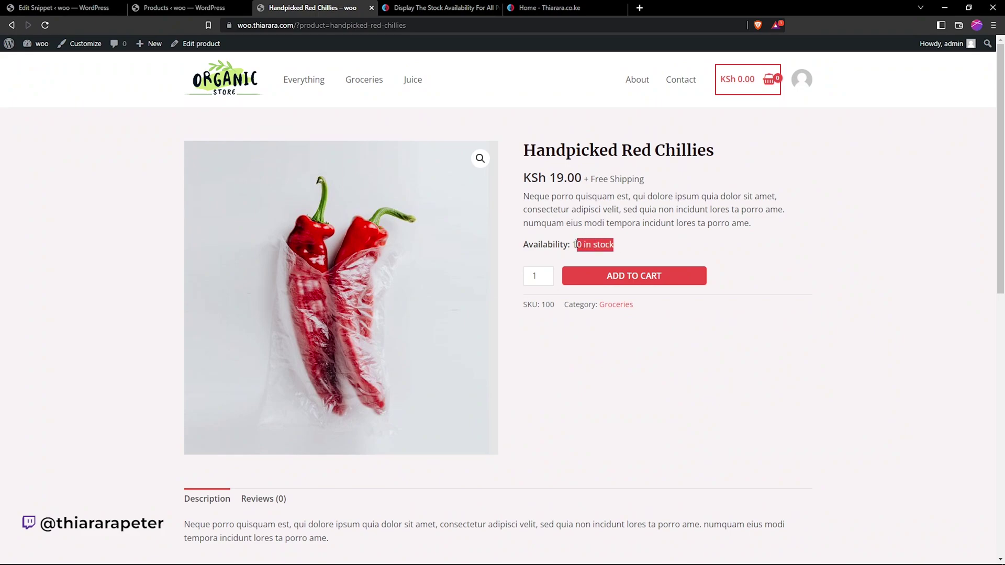
left_click_drag(575, 245, 523, 248)
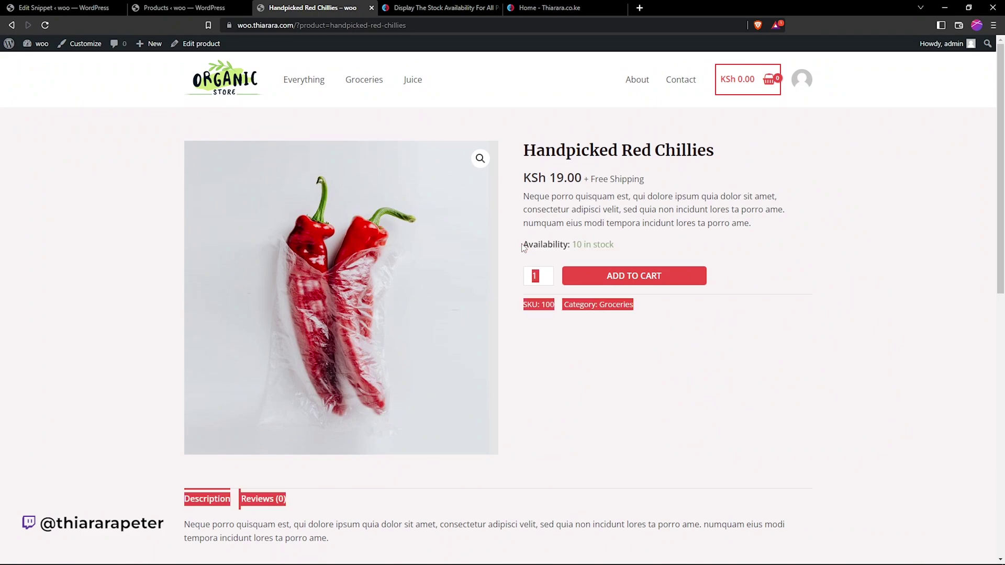
left_click(542, 399)
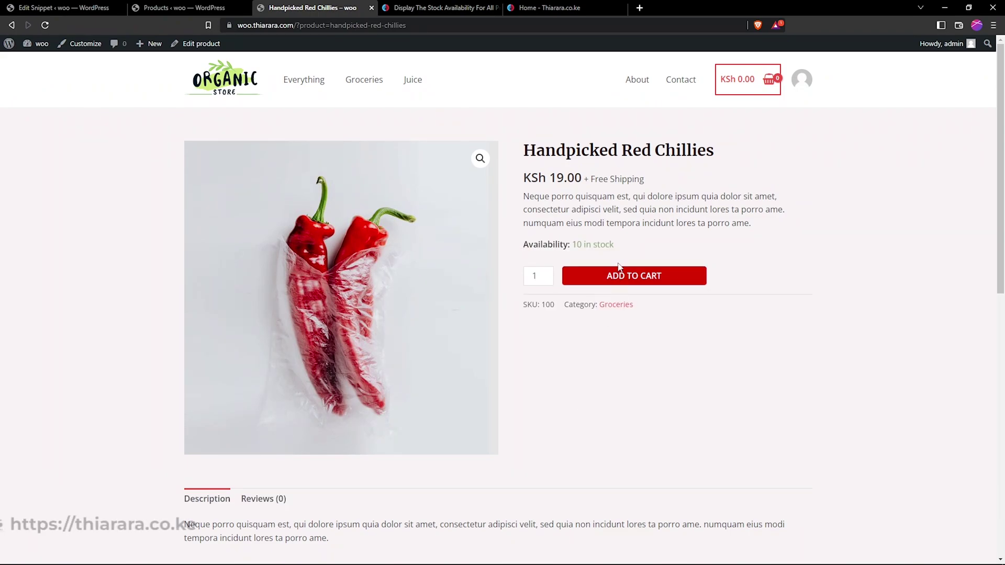
left_click_drag(613, 245, 521, 248)
left_click(567, 407)
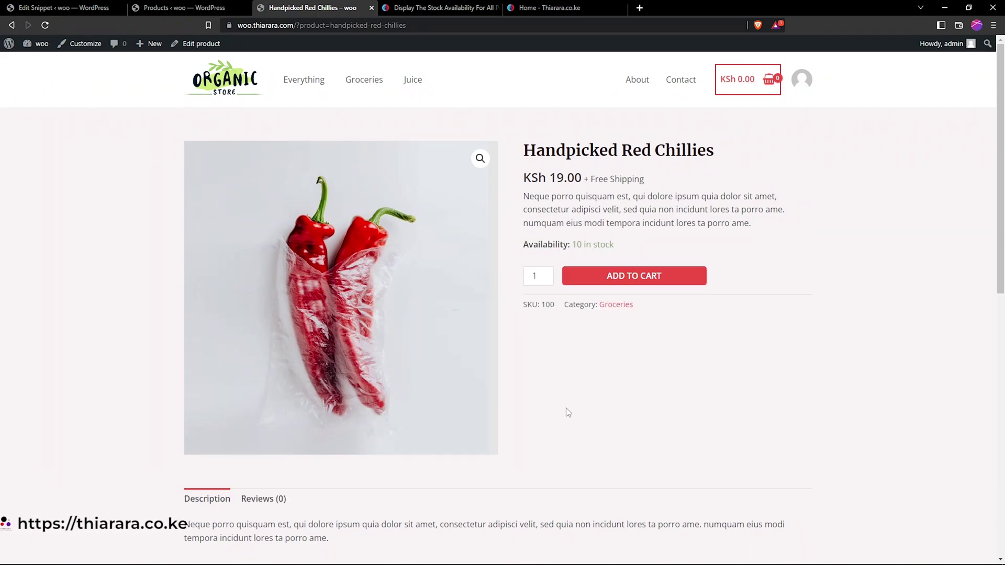
Enable Manage stock on Hand Sanitizer, set stock quantity to 50, and update the product.
left_click(183, 7)
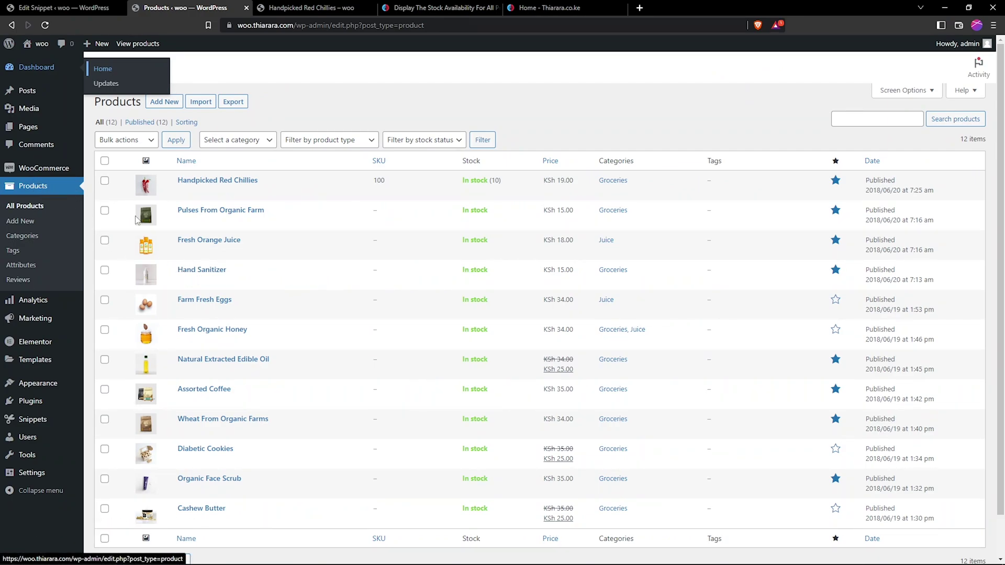
left_click(210, 281)
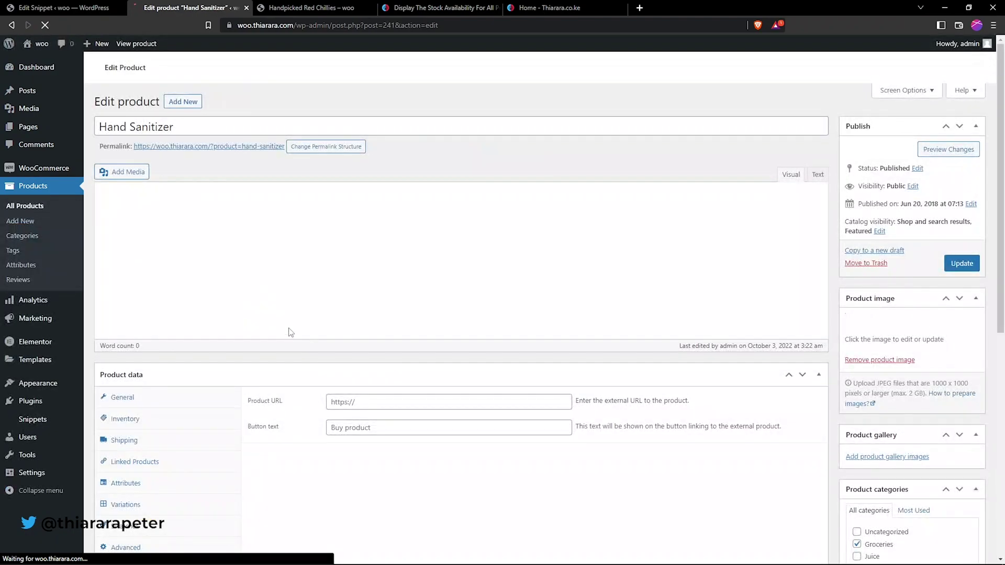
scroll(183, 342, "down", 2)
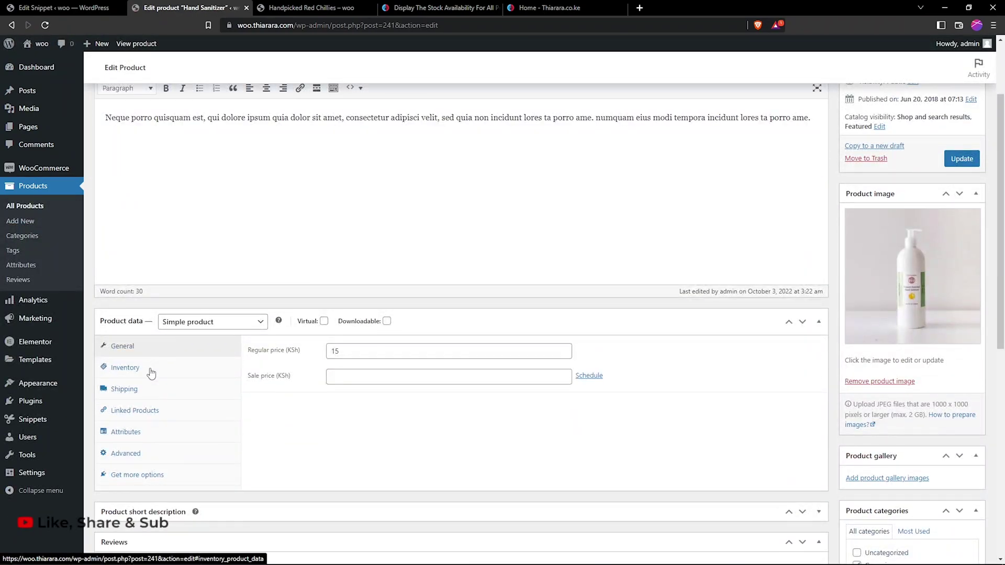
left_click(148, 369)
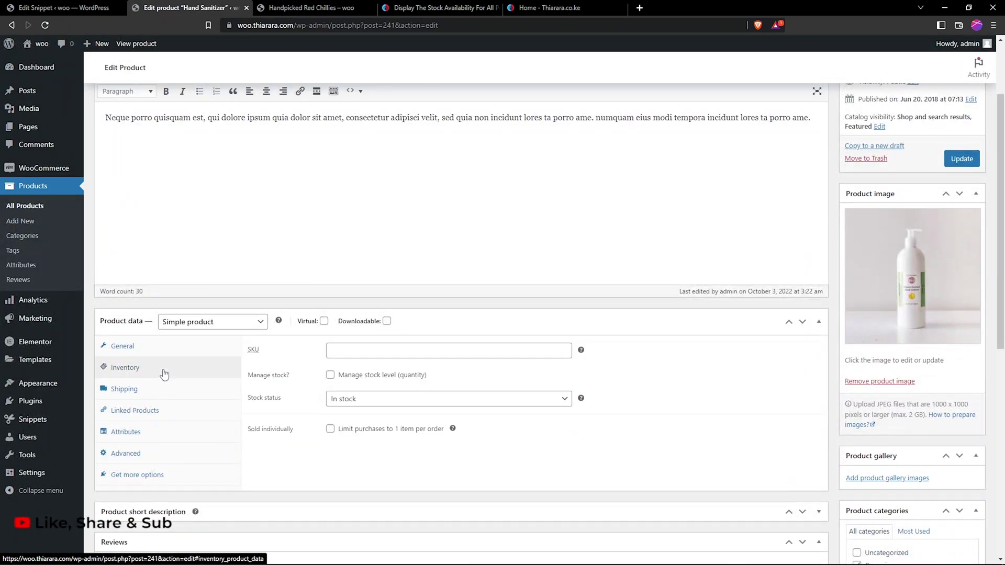
left_click(329, 376)
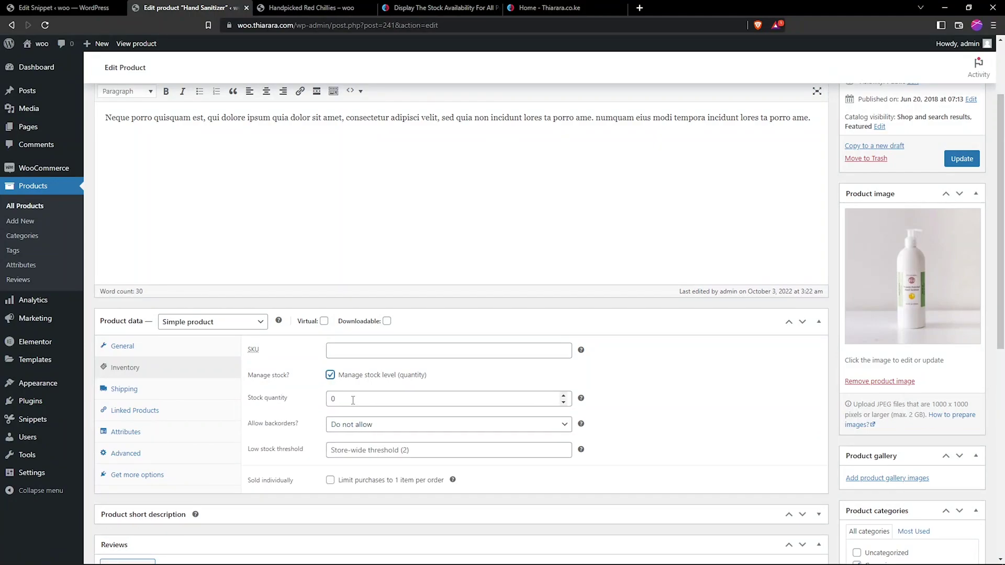
double_click(351, 399)
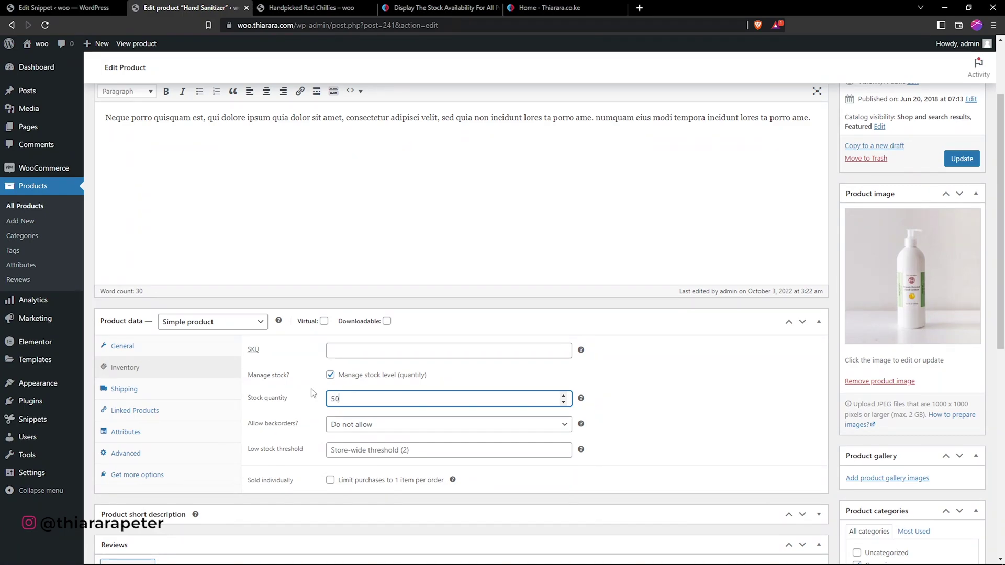
scroll(354, 424, "down", 2)
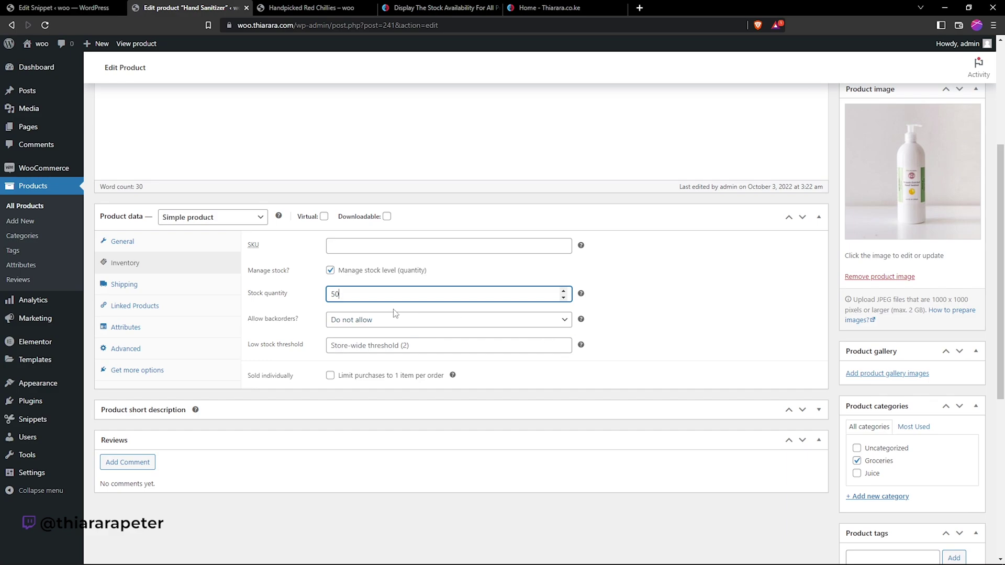
scroll(926, 387, "down", 6)
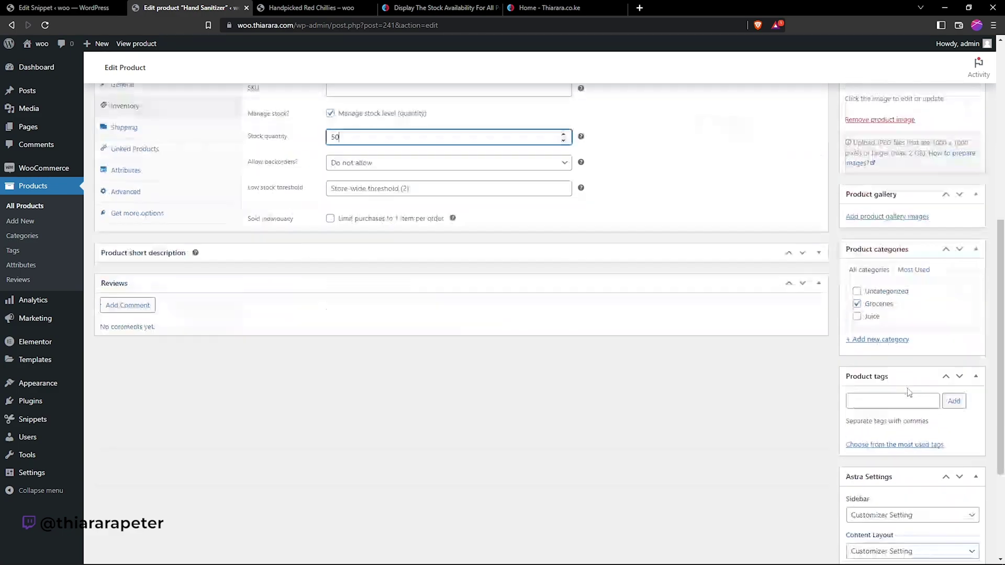
scroll(923, 408, "up", 9)
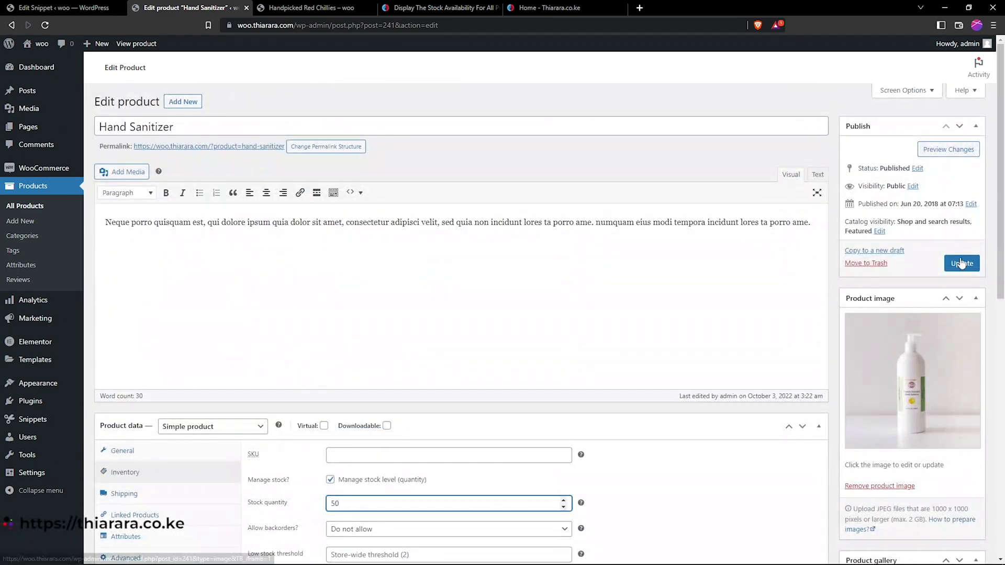
left_click(961, 262)
Open the Hand Sanitizer product page in a new tab and highlight its '50 in stock' availability.
right_click(252, 183)
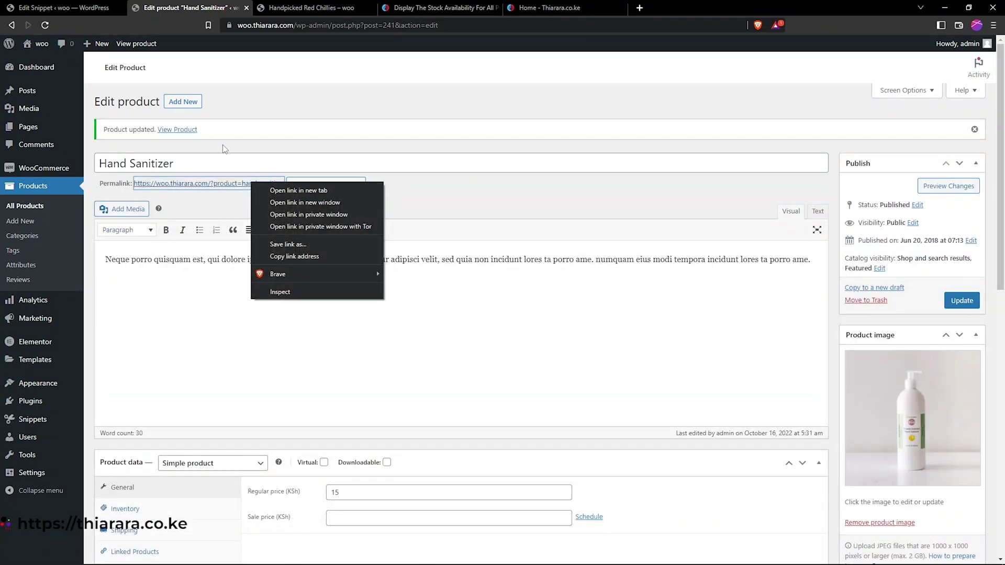
left_click(184, 130)
right_click(183, 129)
left_click(214, 137)
left_click(414, 7)
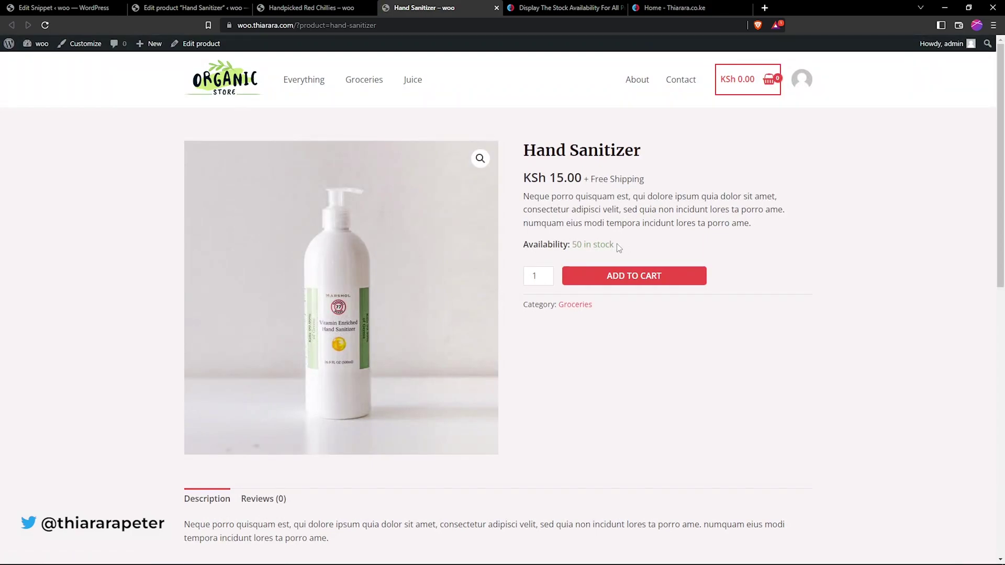
left_click_drag(614, 244, 572, 245)
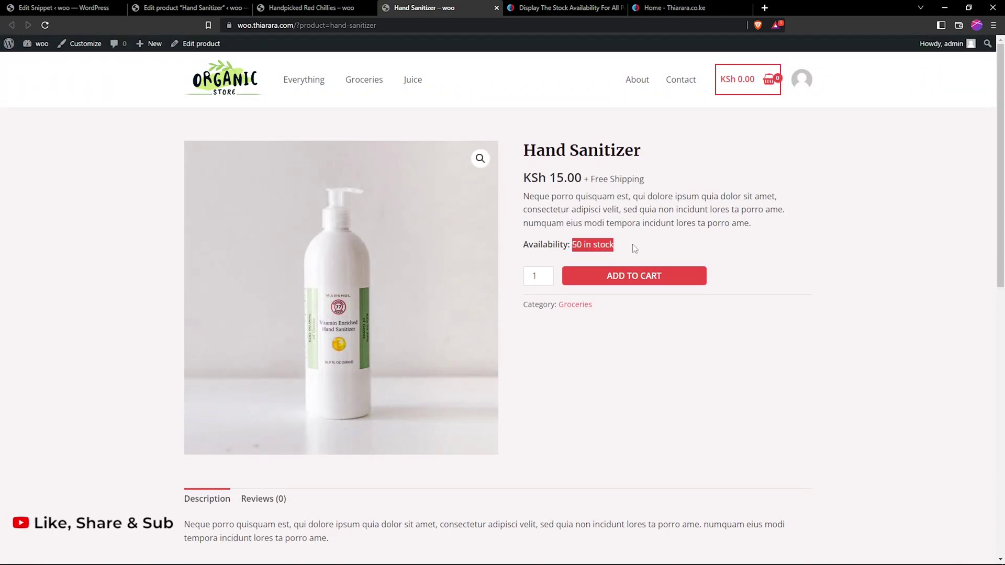
left_click(614, 244)
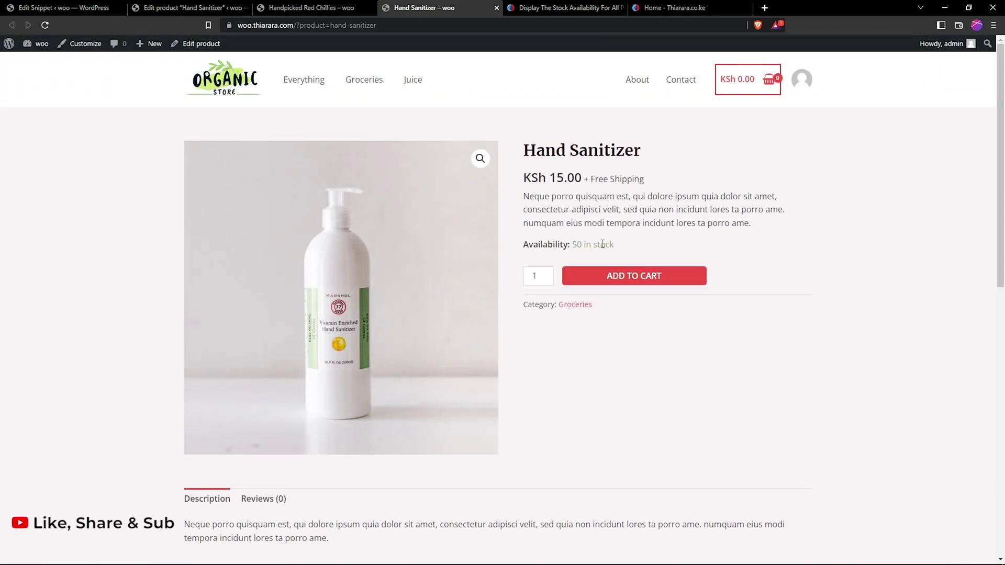
left_click(303, 79)
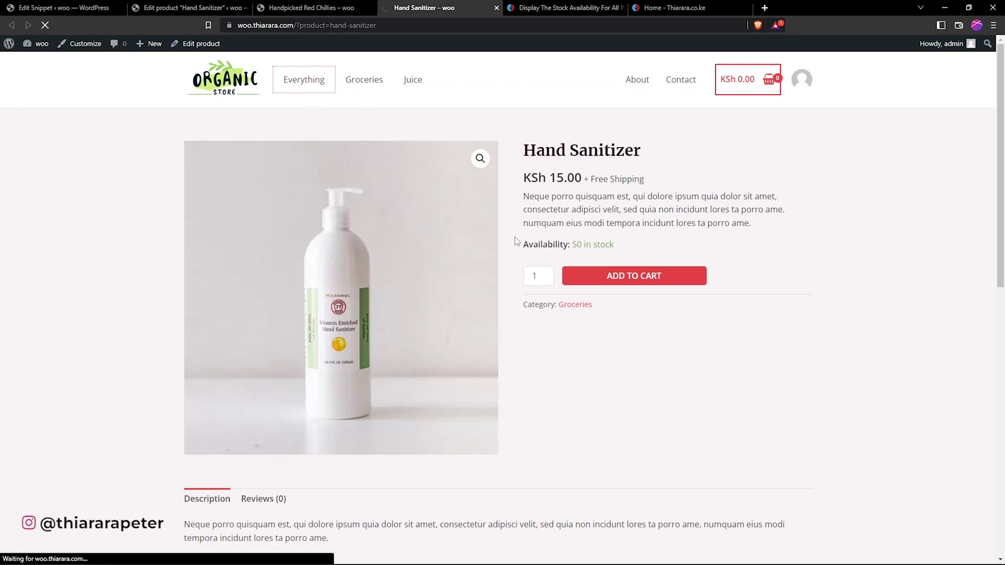
Scroll the Shop grid to find Hand Sanitizer at 50 in stock and Red Chillies at 10.
scroll(509, 313, "down", 4)
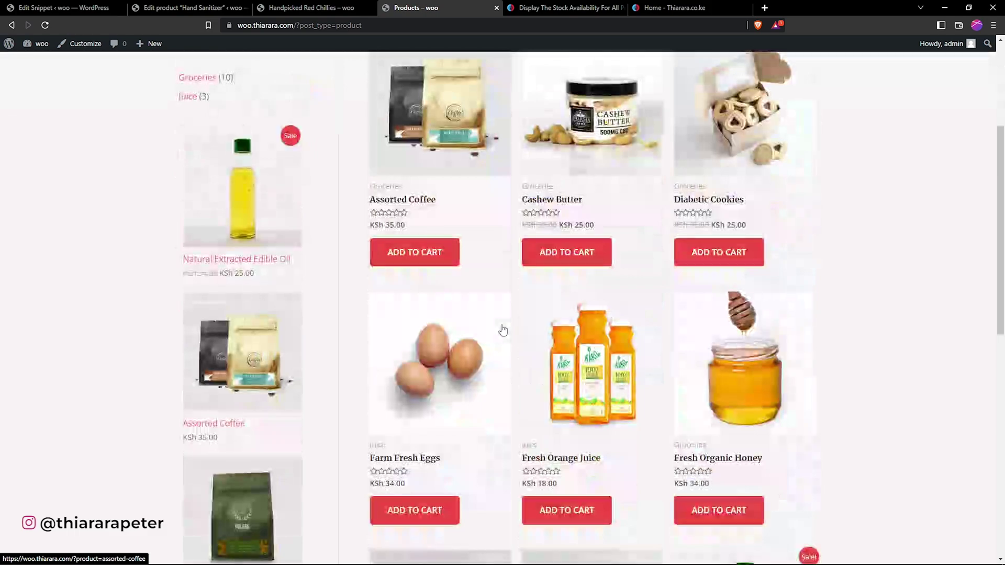
scroll(502, 329, "down", 2)
scroll(509, 335, "up", 2)
scroll(492, 334, "down", 4)
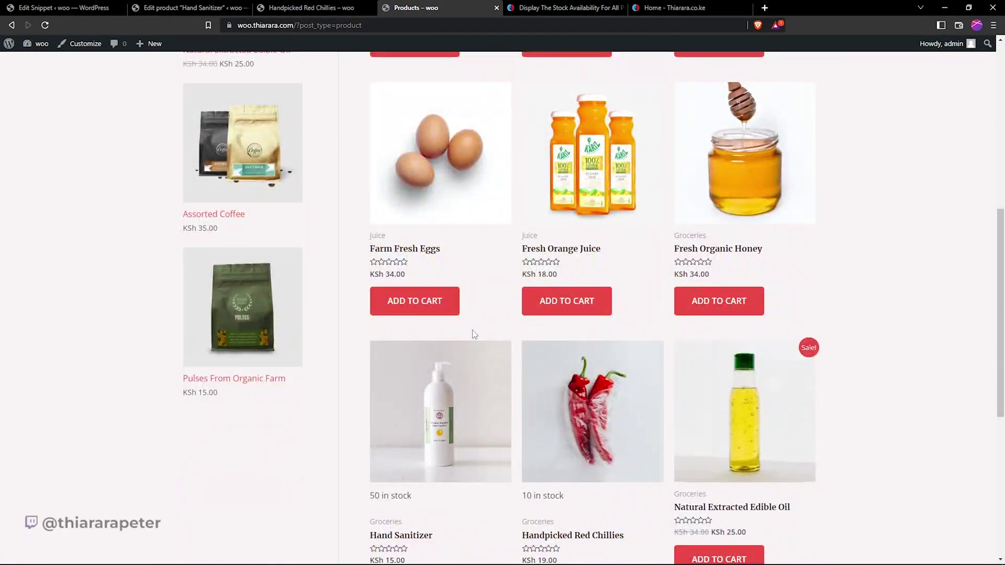
scroll(418, 351, "down", 3)
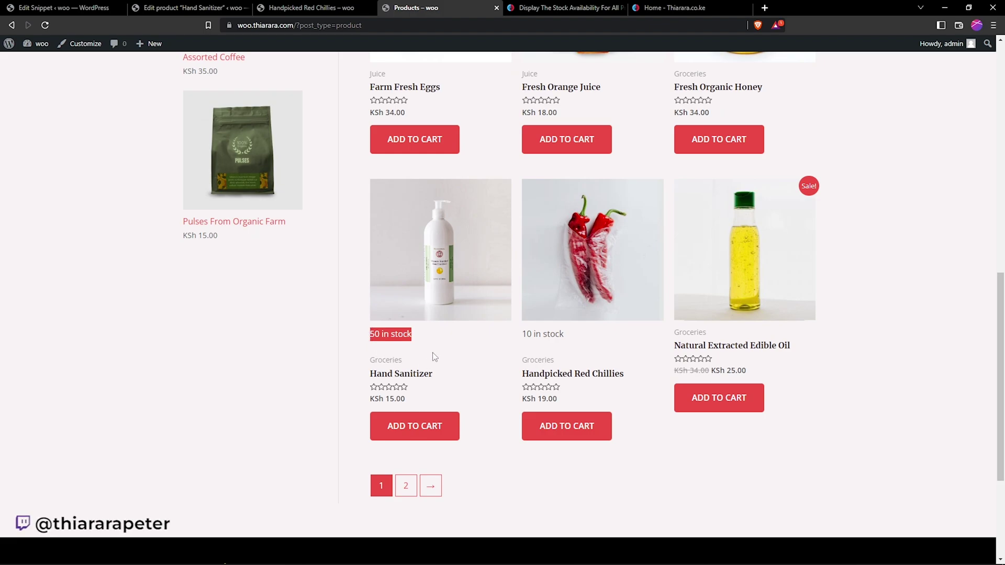
scroll(387, 314, "up", 10)
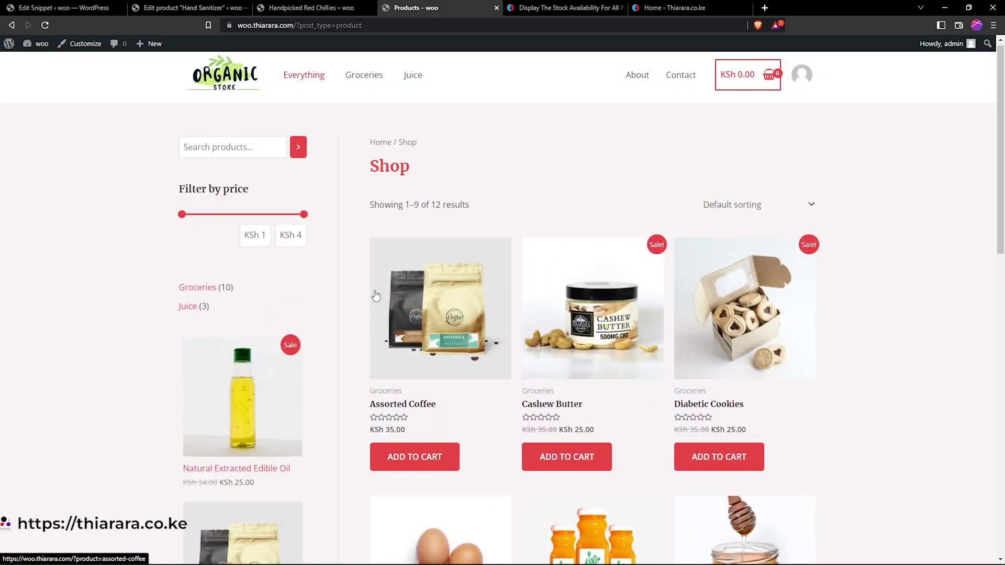
scroll(376, 296, "down", 10)
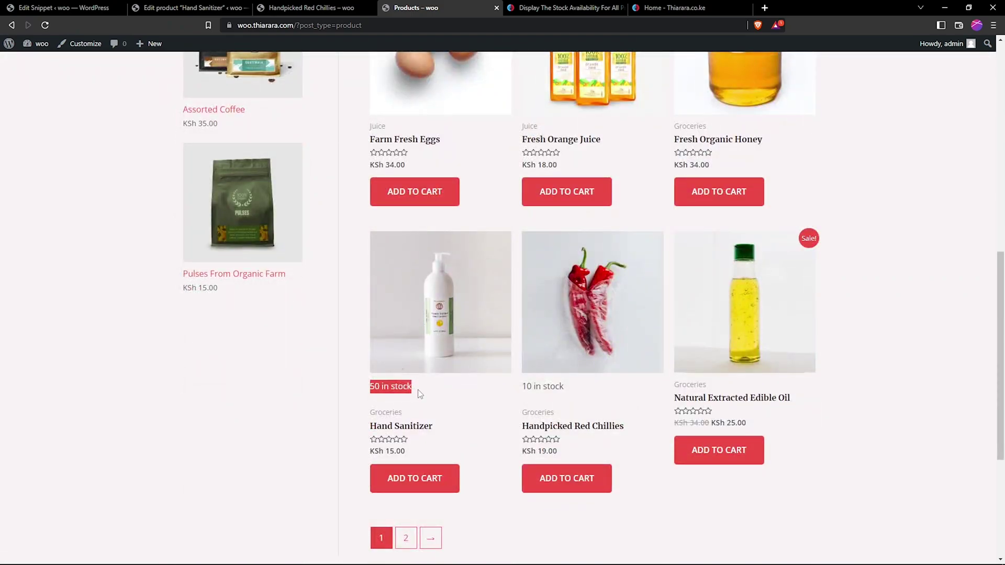
left_click(418, 389)
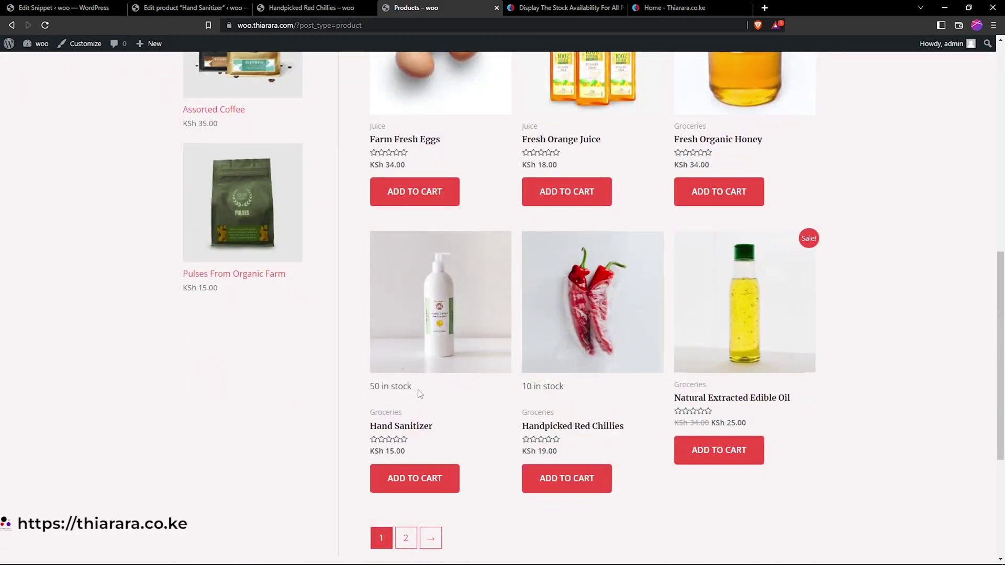